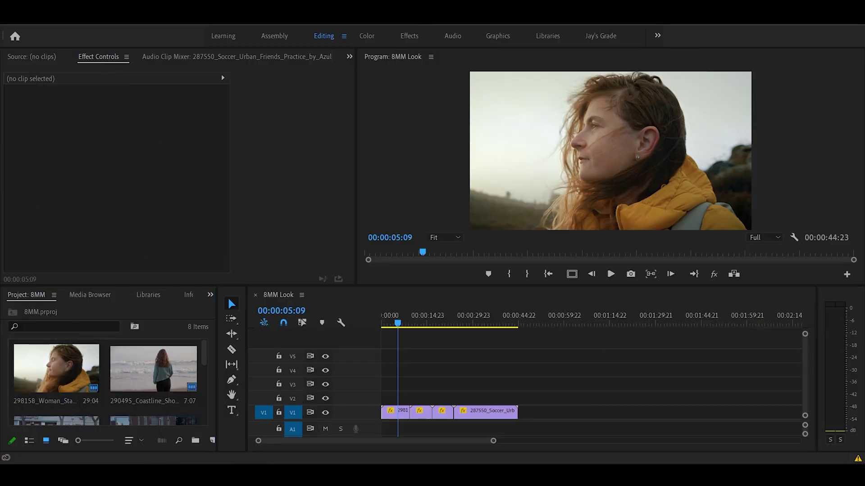
- Preview footage further along the sequence, then widen the Project panel to enlarge its thumbnails
mouse_move(397, 319)
mouse_down()
mouse_move(469, 322)
mouse_move(403, 333)
mouse_up()
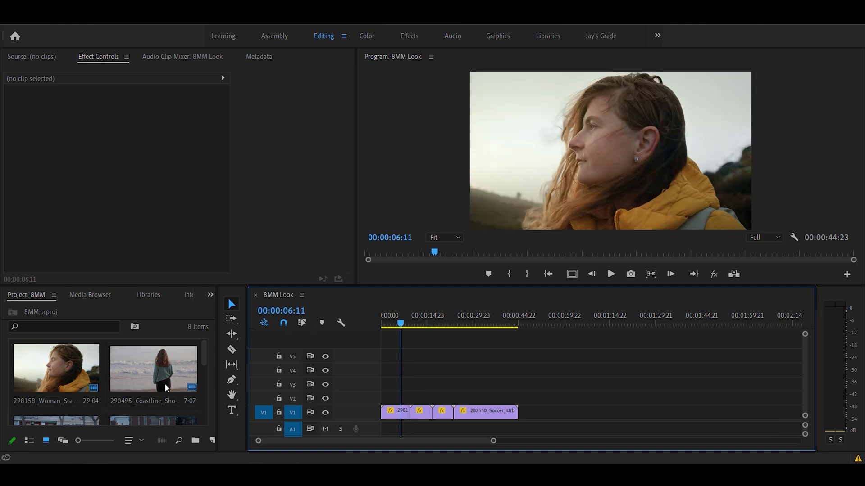
drag(219, 391, 239, 392)
- Create a 1920x1080 adjustment layer and place it at the start of track V3
click(214, 442)
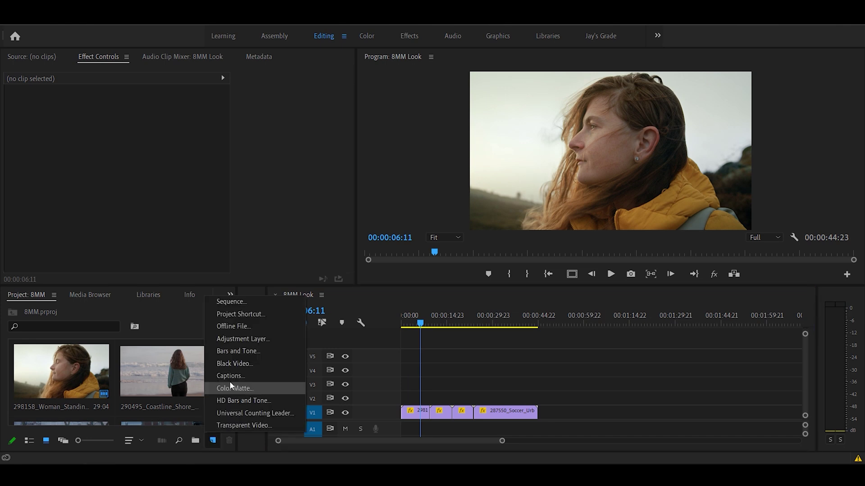
click(230, 342)
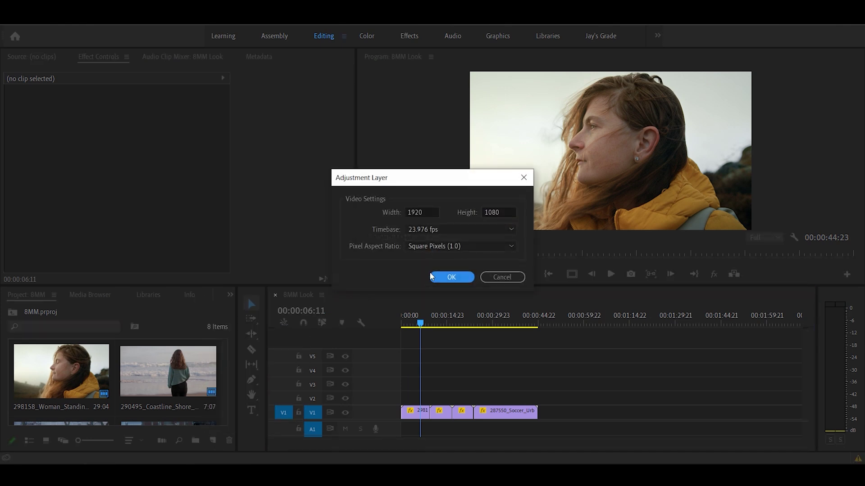
click(446, 277)
drag(102, 353, 538, 383)
- Switch the Project panel area to the Effects list
click(195, 337)
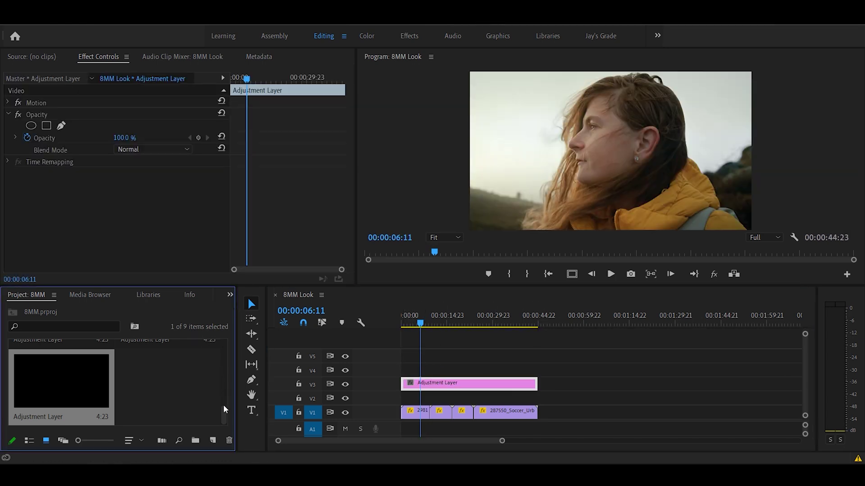
drag(224, 409, 221, 321)
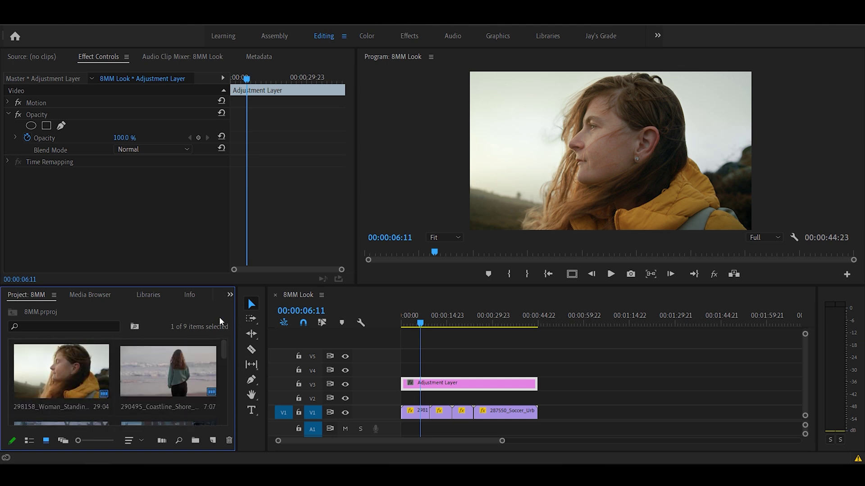
click(230, 293)
click(248, 358)
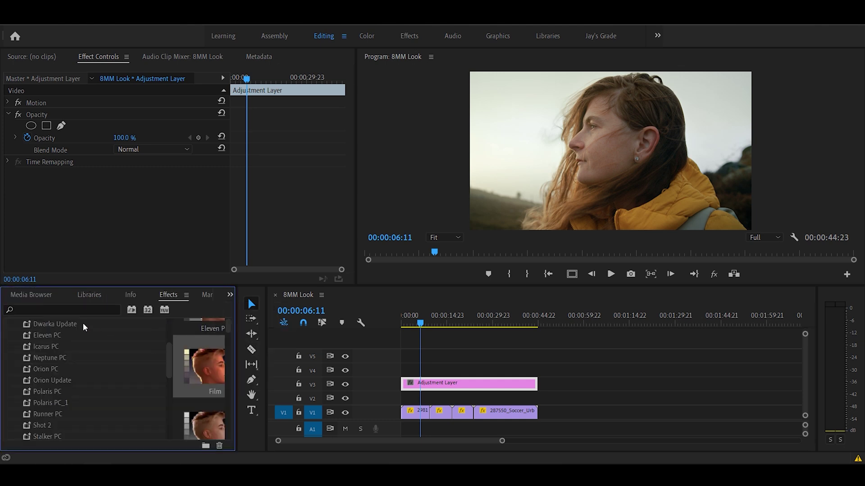
scroll(70, 355, up, 3)
- Import the Film preset from the Bonus Premiere Pro Presets folder into Effects Presets
right_click(32, 325)
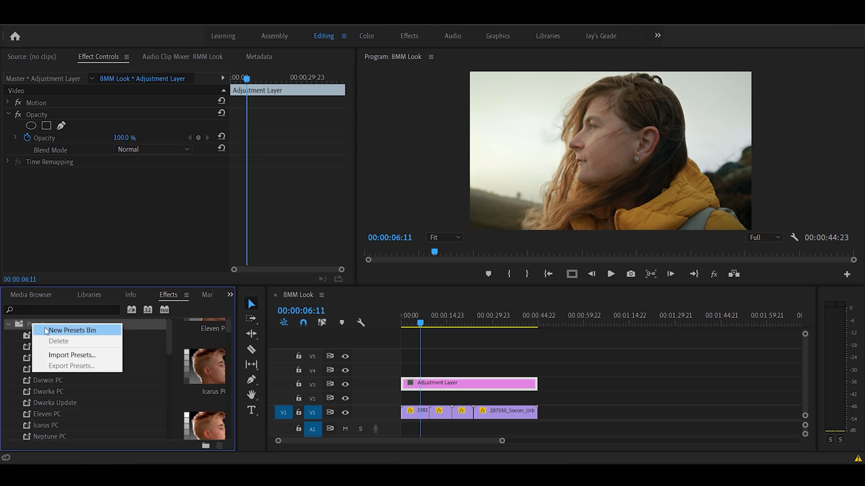
click(66, 356)
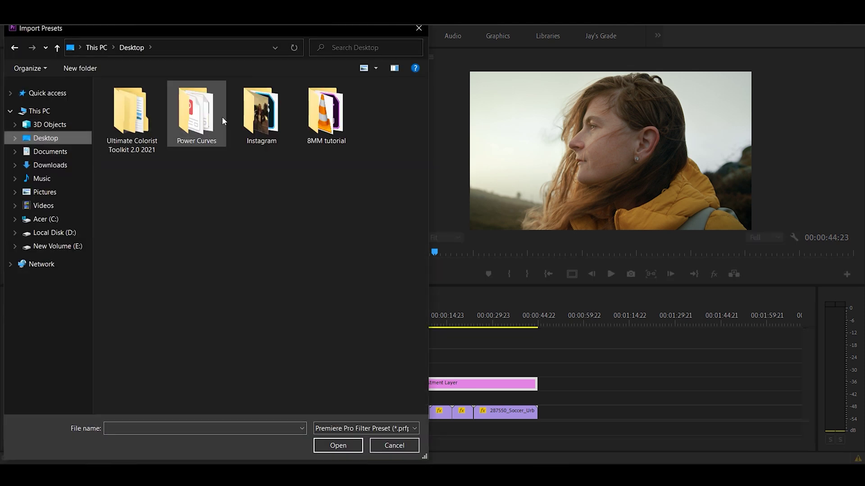
double_click(183, 114)
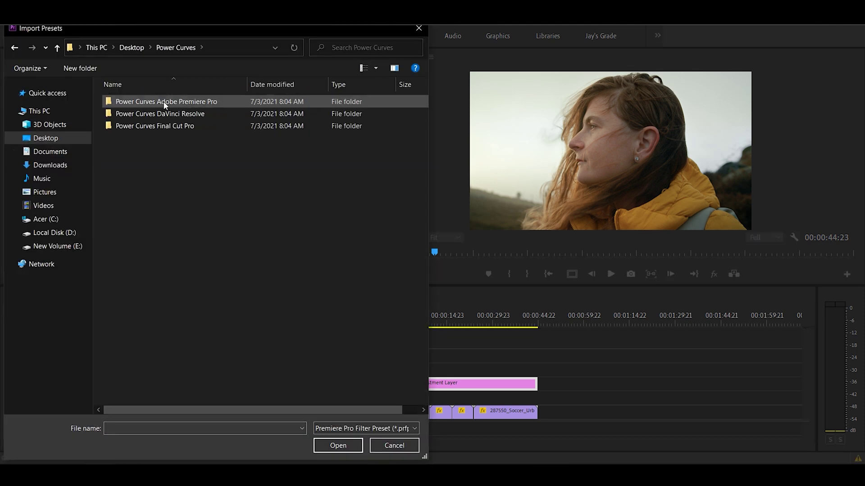
double_click(145, 102)
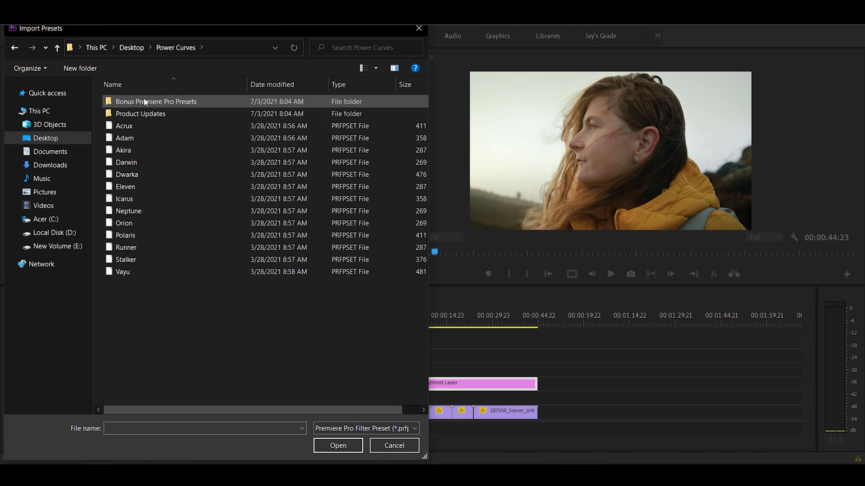
double_click(138, 102)
click(135, 103)
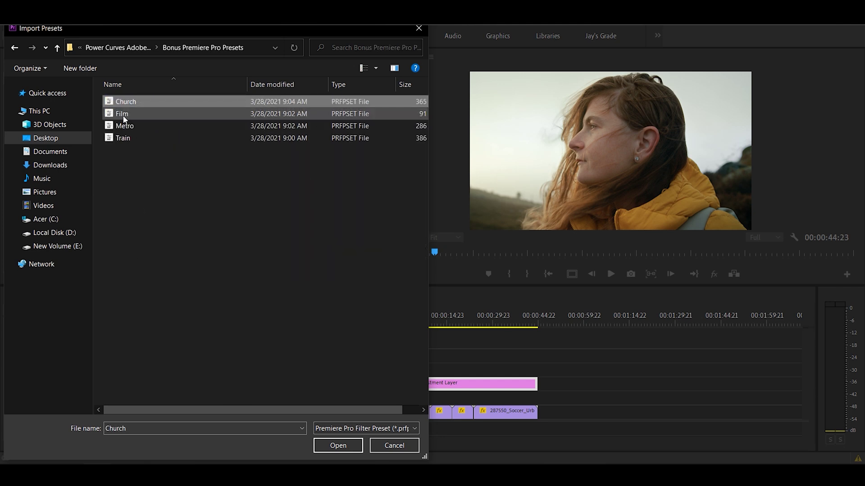
double_click(123, 115)
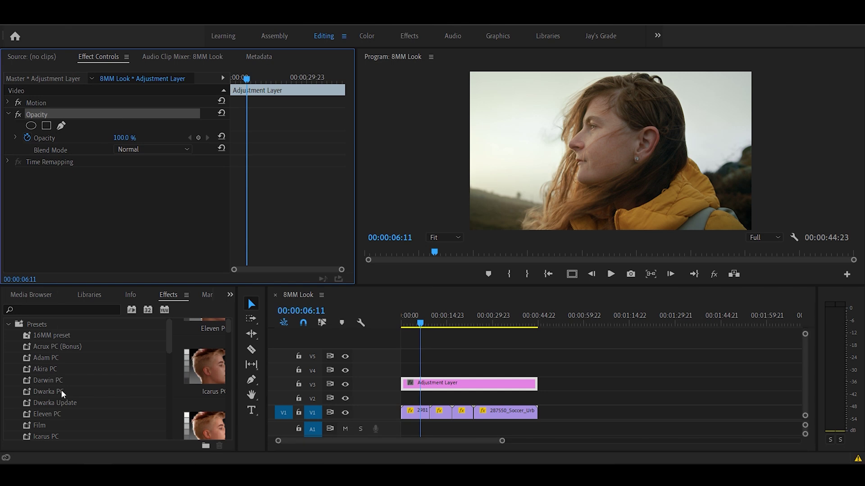
- Apply the Film preset to the Adjustment Layer clip and preview the graded beach clip
scroll(64, 394, down, 1)
drag(34, 393, 427, 381)
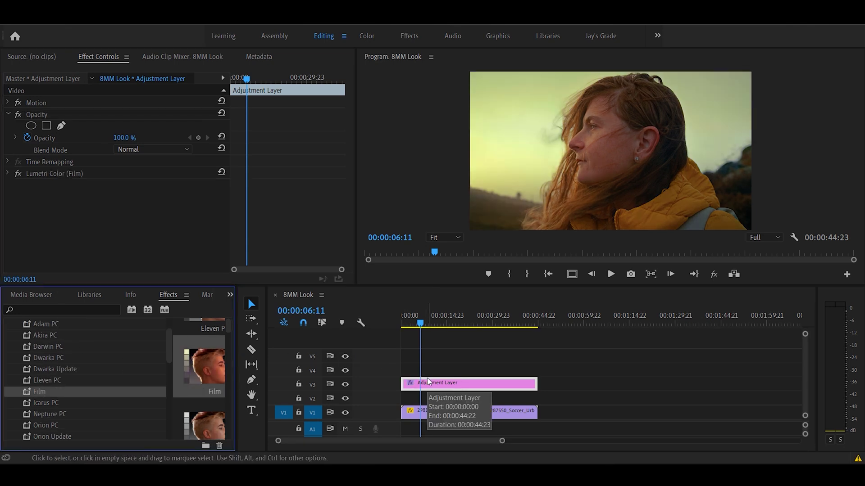
click(415, 330)
drag(416, 330, 432, 330)
- Toggle V3 output off and on across three clips, including the soccer clip, to compare graded and original
click(346, 384)
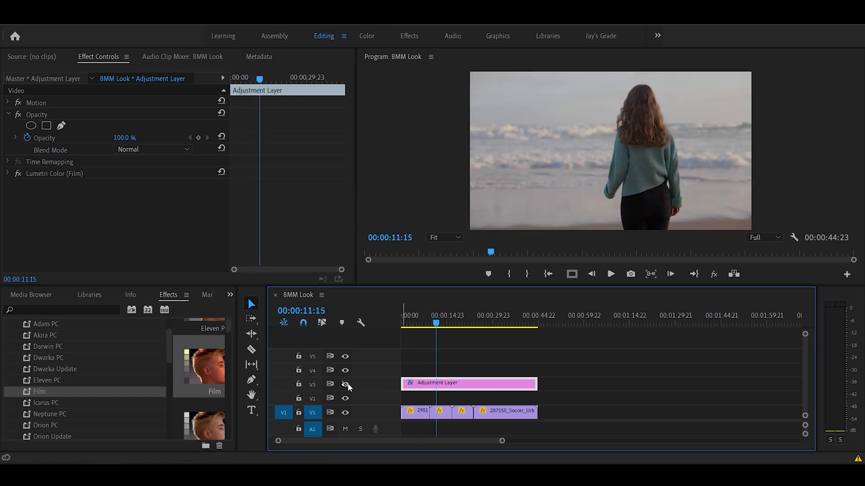
click(346, 384)
drag(436, 329, 465, 330)
click(345, 384)
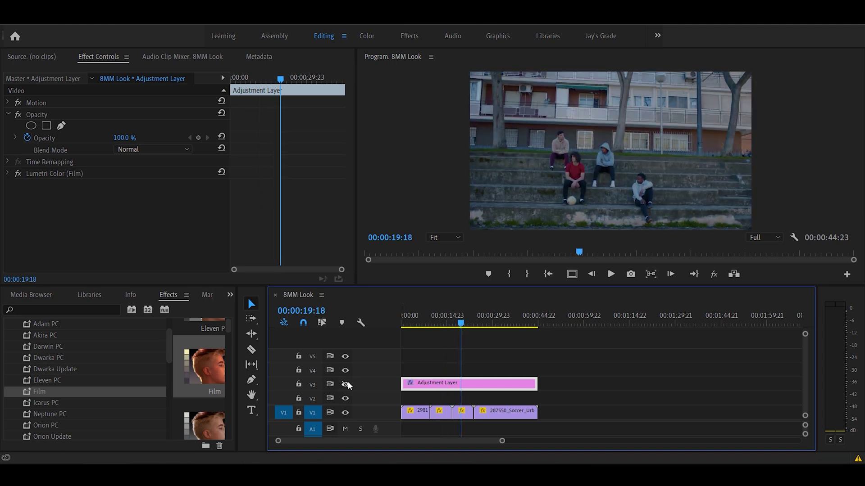
click(346, 384)
drag(460, 323, 494, 322)
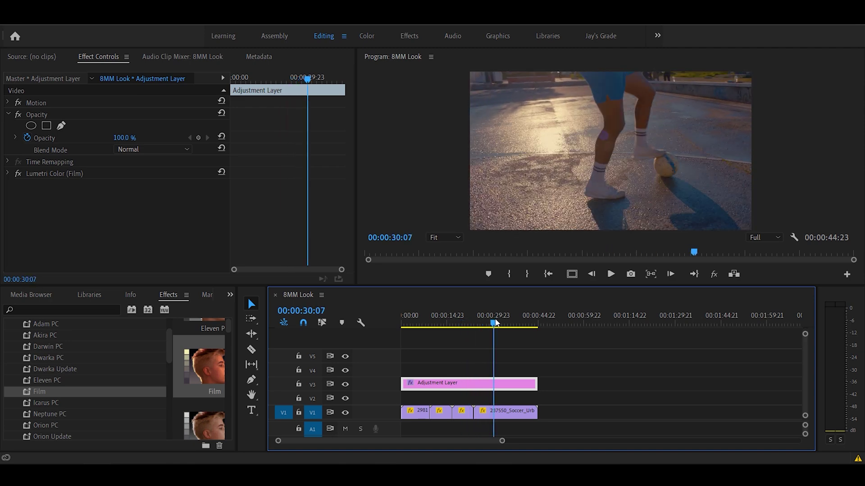
click(345, 384)
click(345, 385)
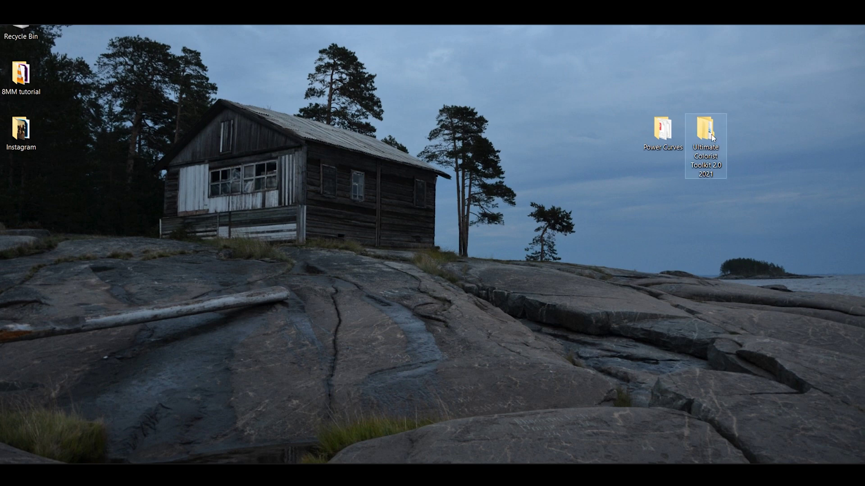
- From Ultimate Grains > 8MM Grains > Frames, drag 8mm Frame 4K BlendMode Multiply onto track V4
double_click(705, 130)
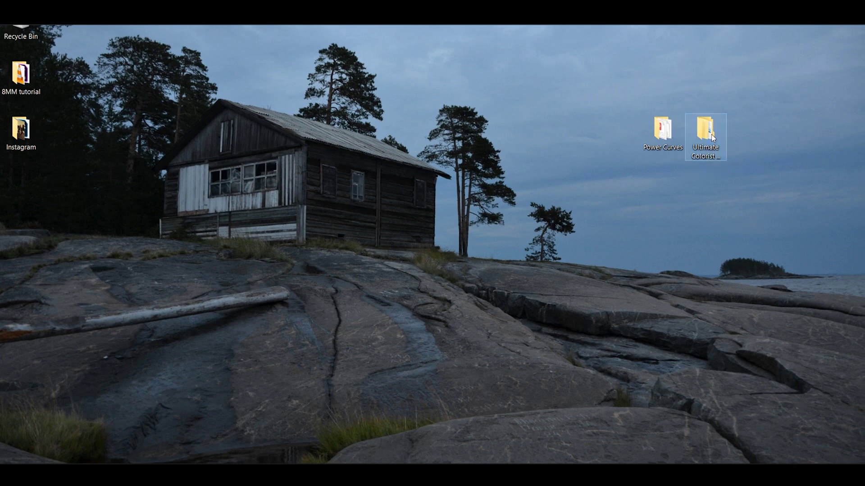
double_click(170, 135)
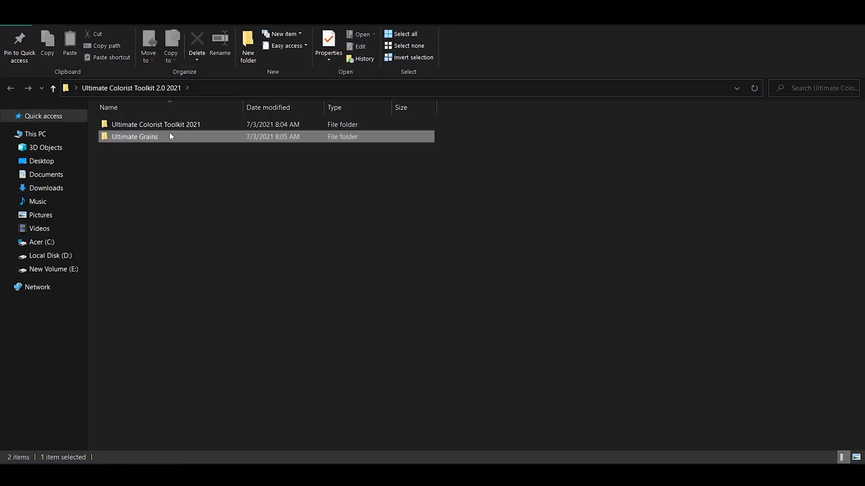
double_click(126, 126)
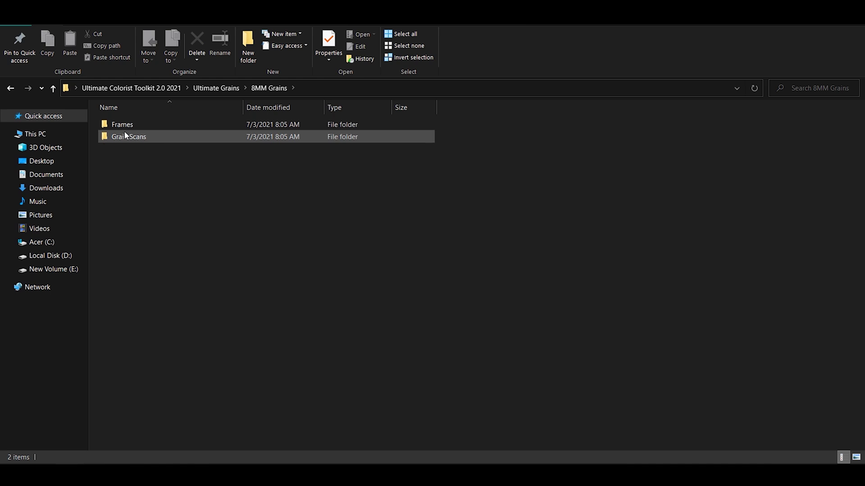
click(122, 125)
double_click(122, 124)
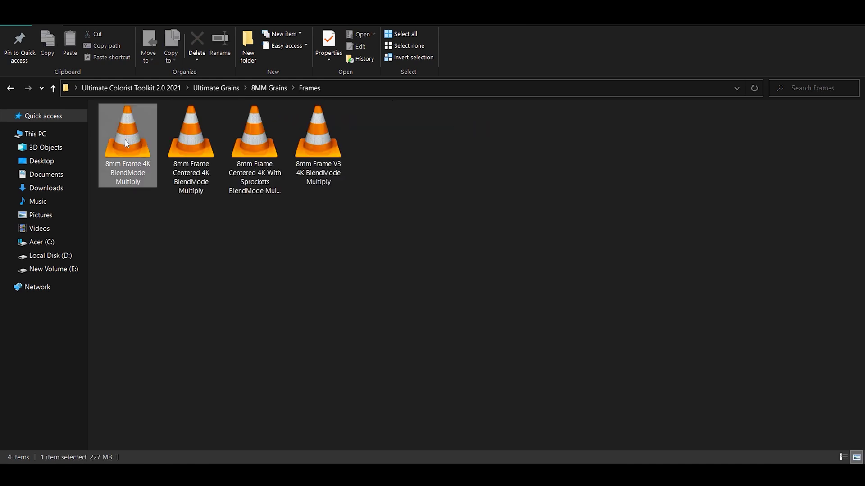
drag(125, 139, 403, 373)
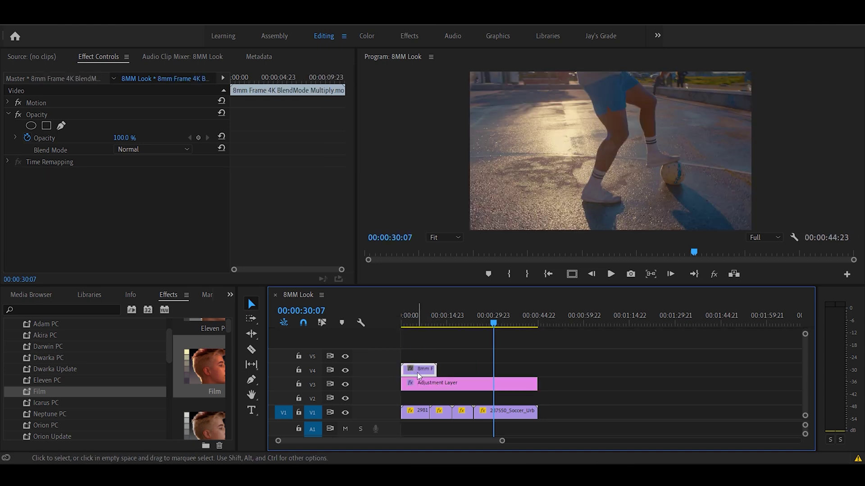
- At 00:00:05:00, set the first 8mm frame overlay's scale to 50
click(416, 315)
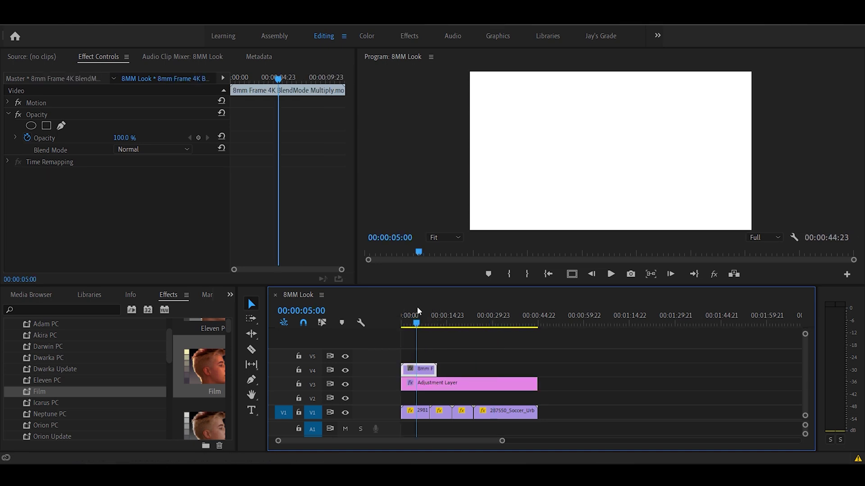
click(9, 103)
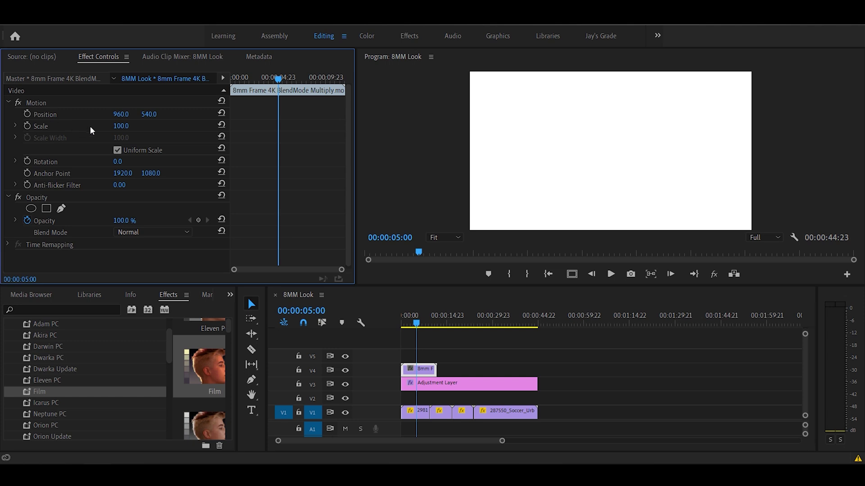
text(50)
key(Return)
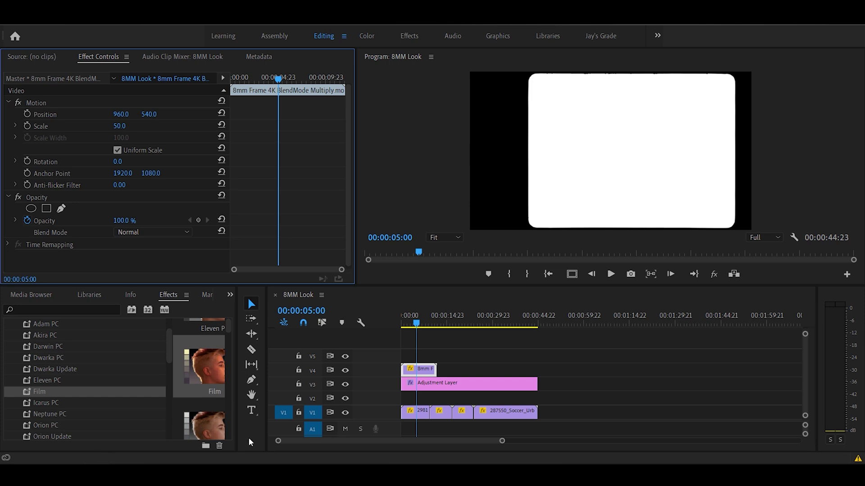
- Add the centered 8mm frame clip to V4 with scale 50 and Multiply blend mode
click(426, 369)
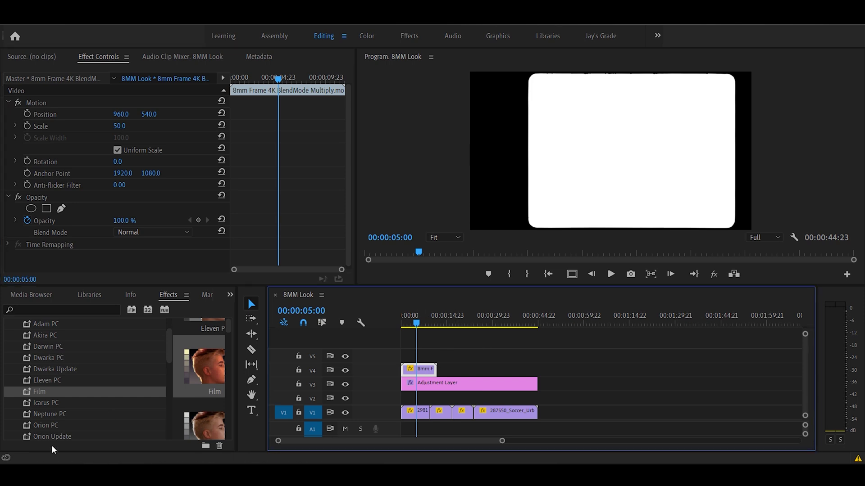
key(alt+Tab)
drag(191, 144, 433, 368)
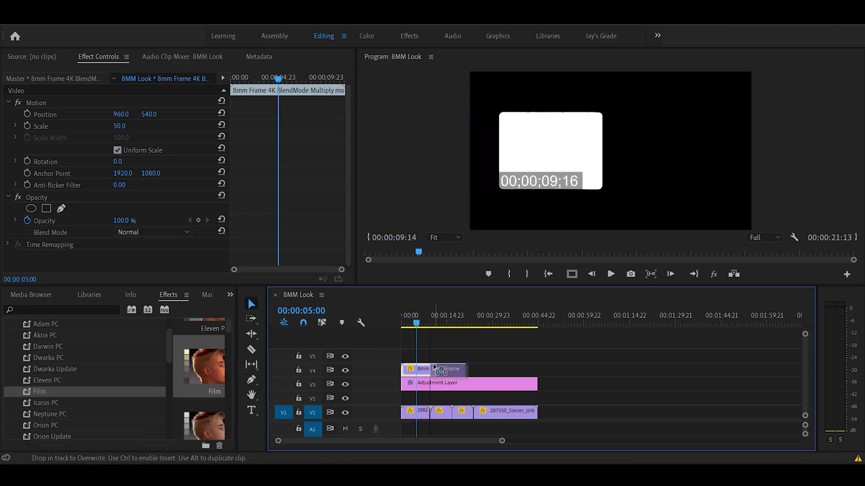
click(440, 325)
click(449, 370)
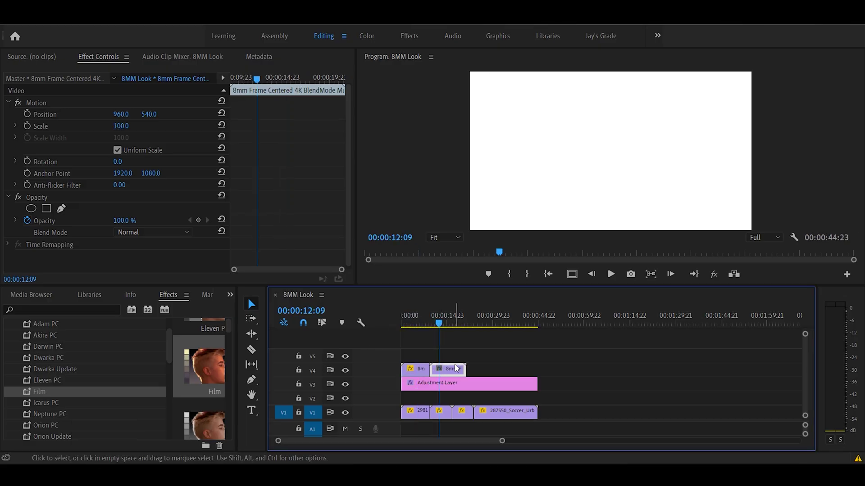
click(122, 129)
text(50)
key(Return)
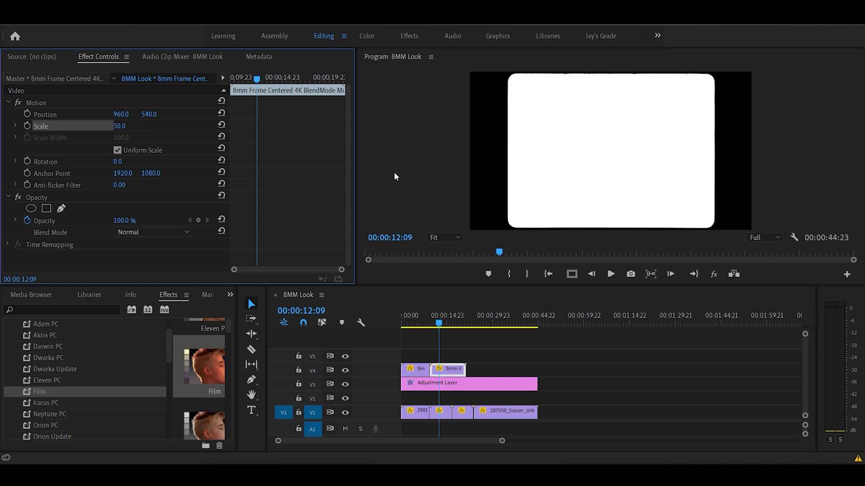
click(143, 232)
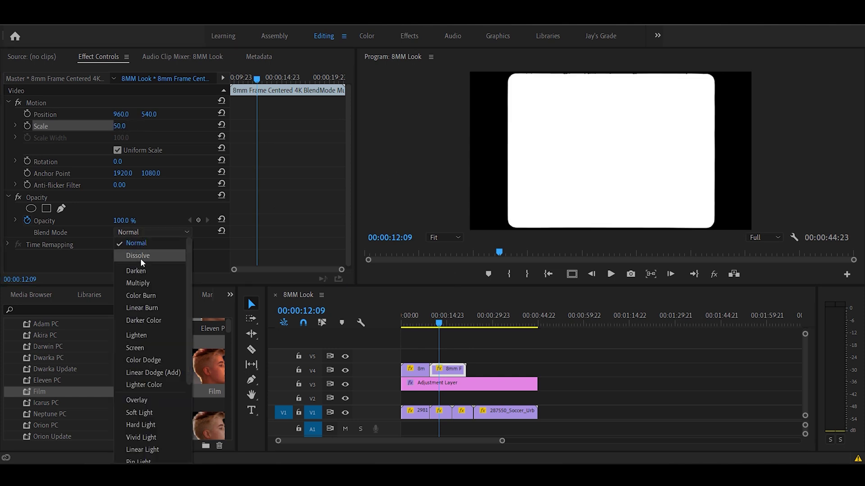
click(138, 283)
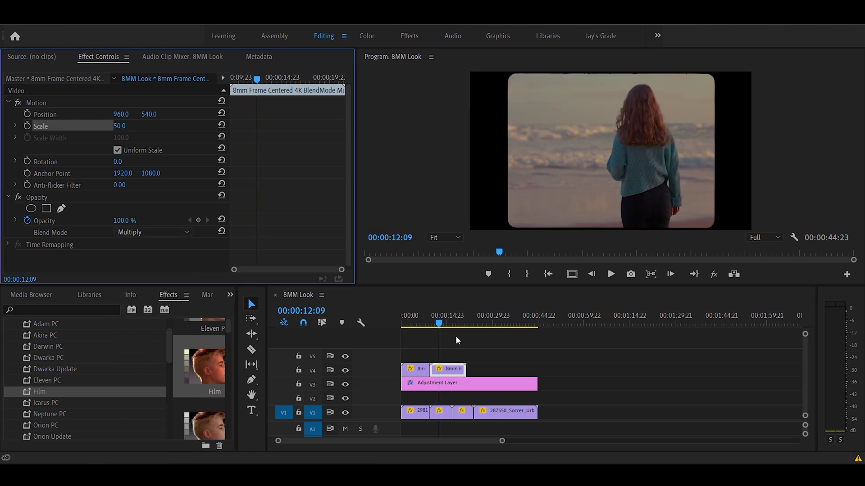
- Delete the old frame clip from V4 and move the centered frame clip to the sequence start
click(421, 358)
click(421, 369)
key(Delete)
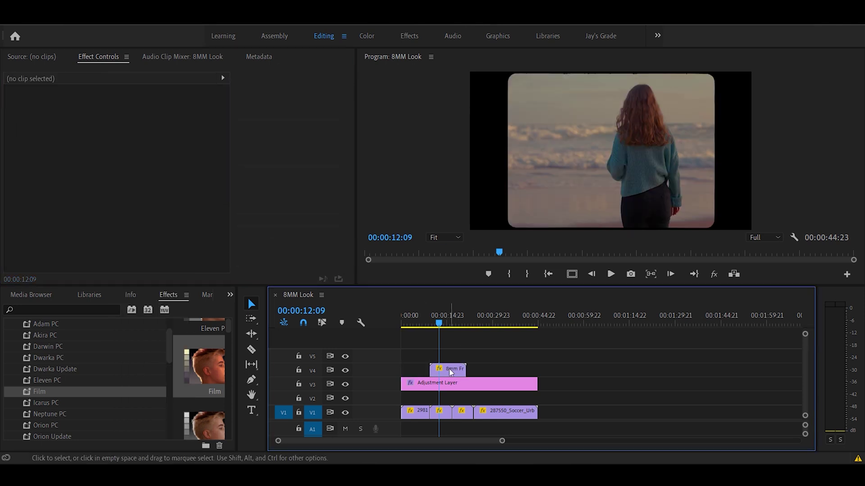
drag(451, 371, 420, 372)
click(412, 318)
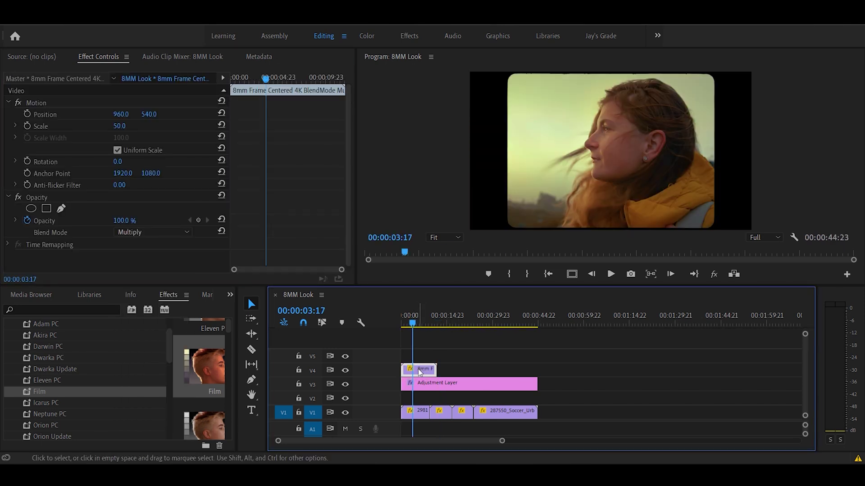
click(562, 317)
- Paste copies of the frame clip and line up four back-to-back overlays on V6
key(ctrl+v)
key(ctrl+v)
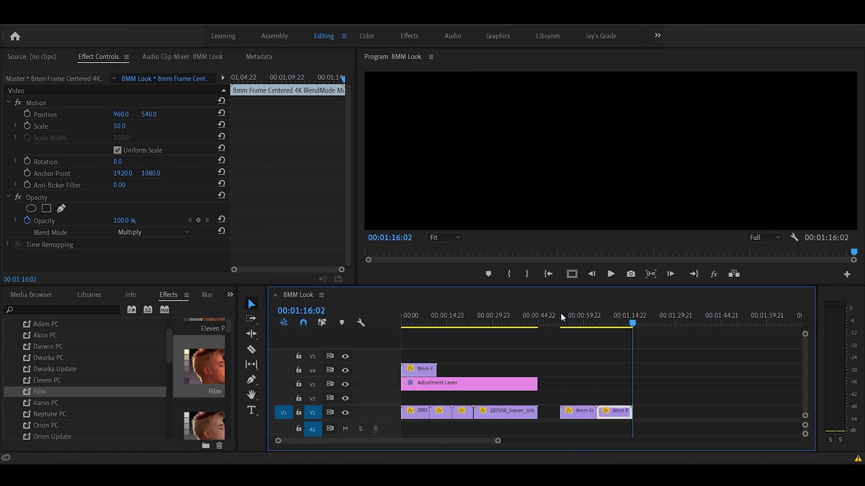
key(ctrl+v)
drag(716, 394, 466, 370)
drag(458, 322, 416, 323)
drag(571, 345, 426, 342)
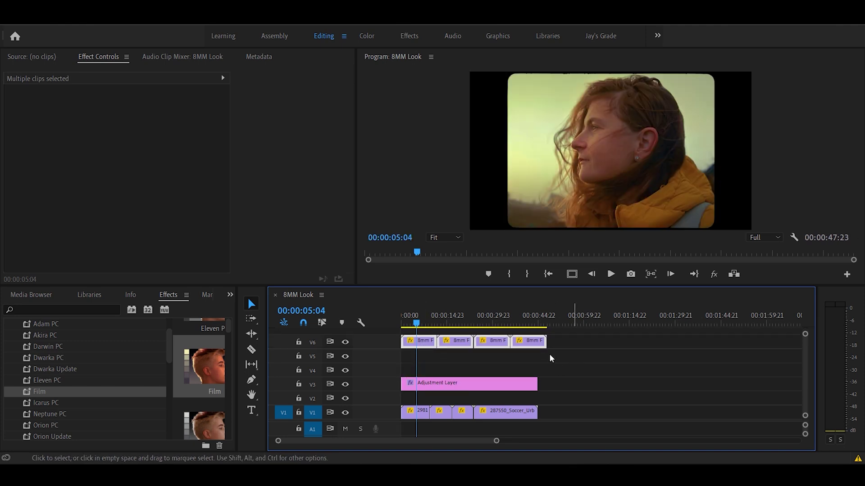
mouse_move(69, 484)
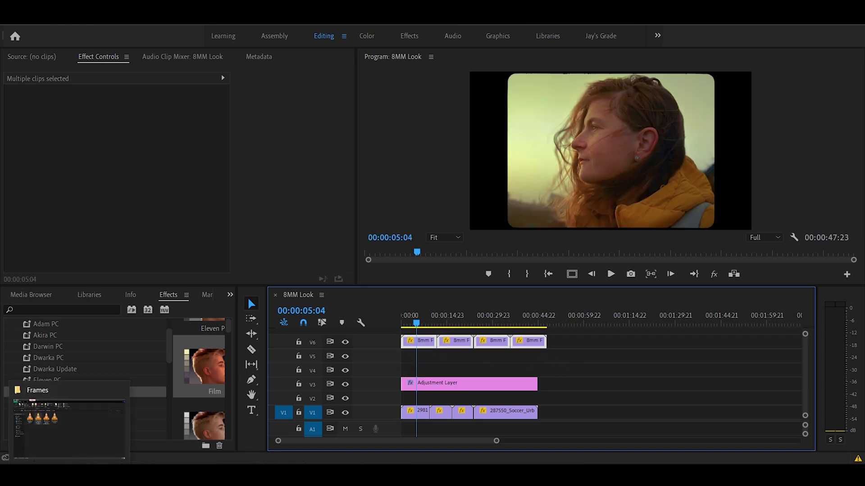
click(73, 439)
- Go back to 8MM Grains, open Grain Scans, and drag 8mm Medium Grain 4K into the timeline
click(10, 89)
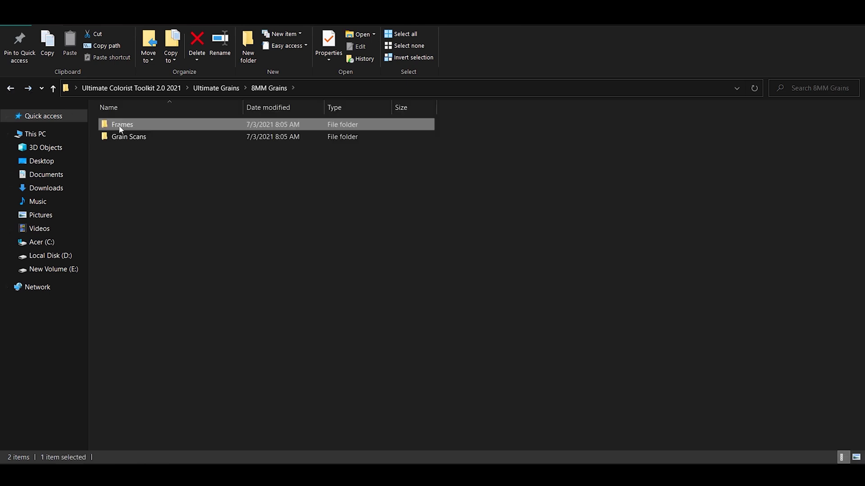
double_click(131, 134)
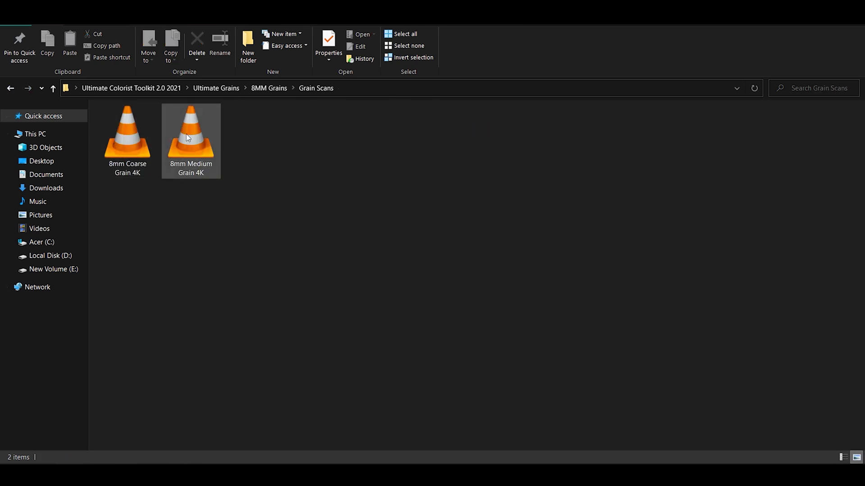
drag(139, 134, 131, 247)
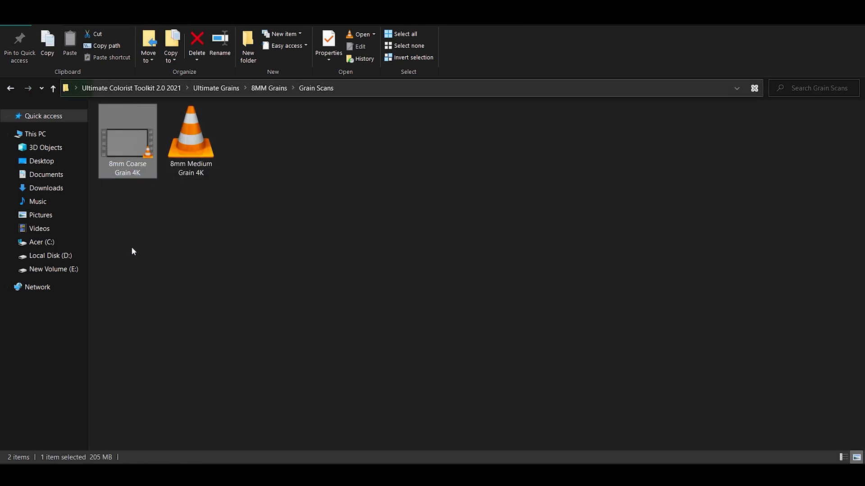
drag(185, 140, 397, 398)
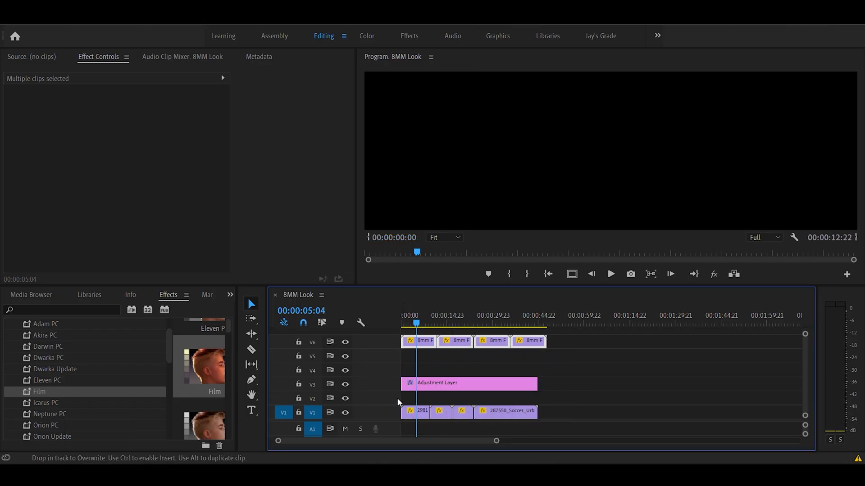
- Place the grain clip at the start of V2, scaled to 54 with Hard Light blending
click(417, 399)
mouse_move(121, 126)
mouse_down()
mouse_move(90, 126)
mouse_move(113, 126)
mouse_up()
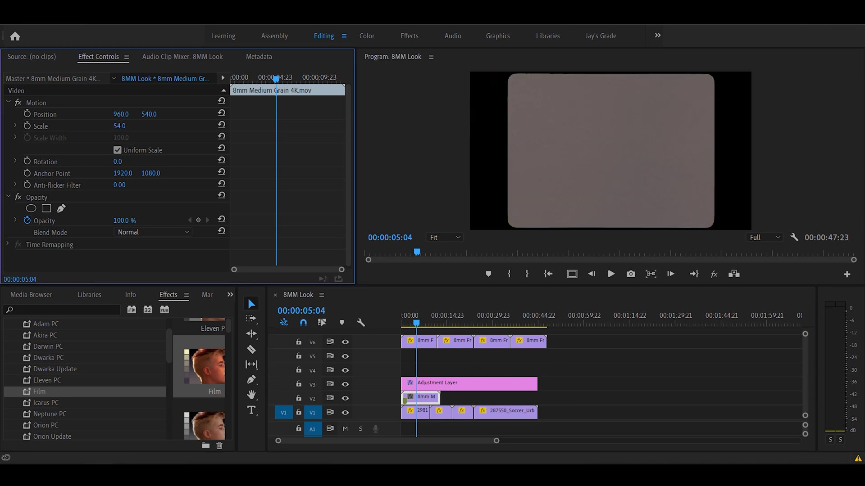
click(150, 231)
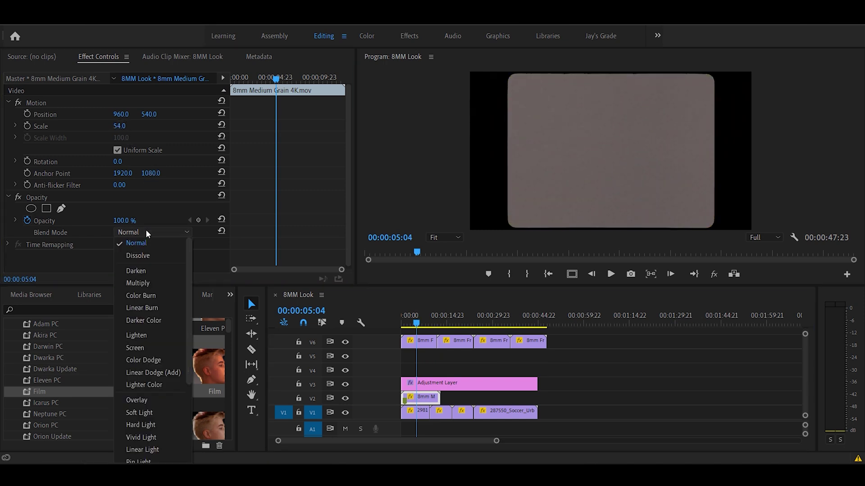
click(145, 426)
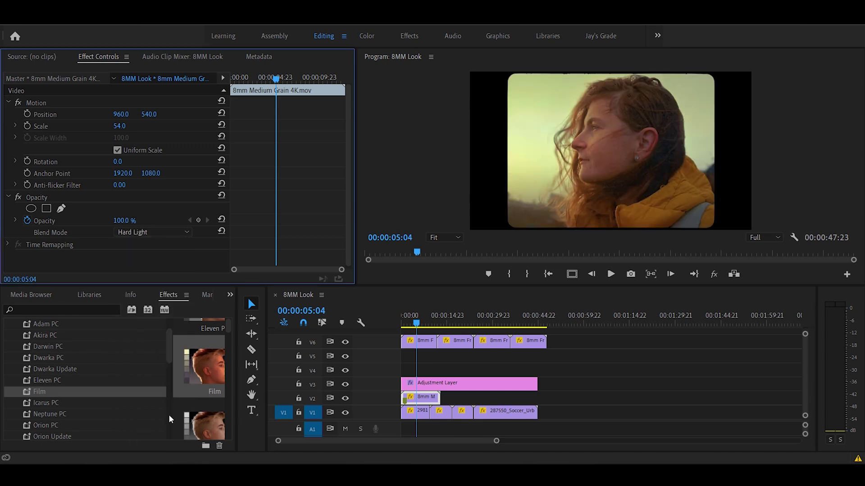
- Inspect the grain at 100% preview magnification, then return the preview to Fit
click(445, 237)
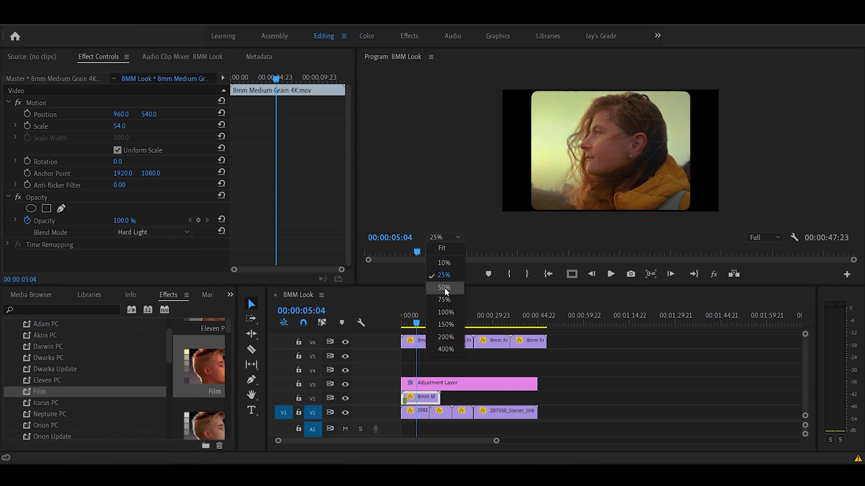
click(446, 313)
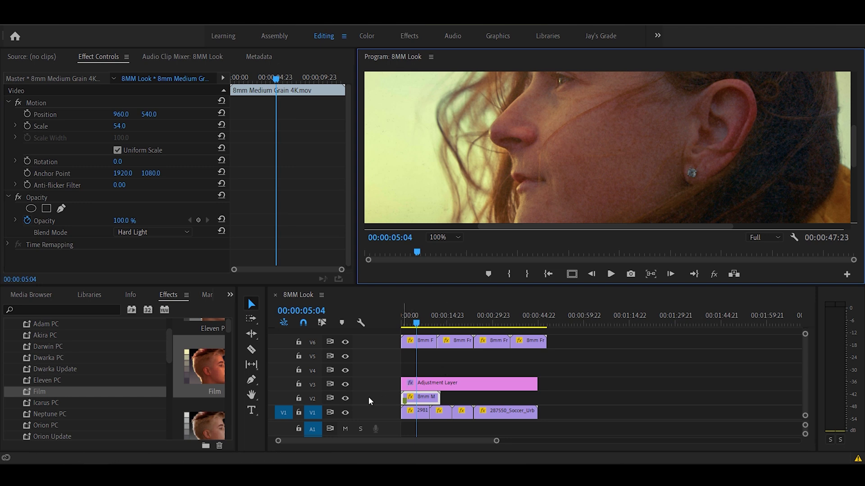
click(346, 401)
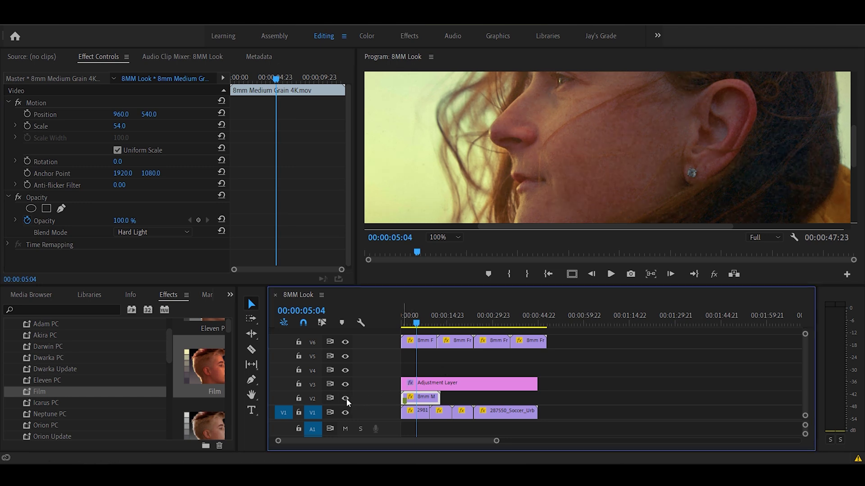
click(442, 238)
click(442, 248)
click(553, 330)
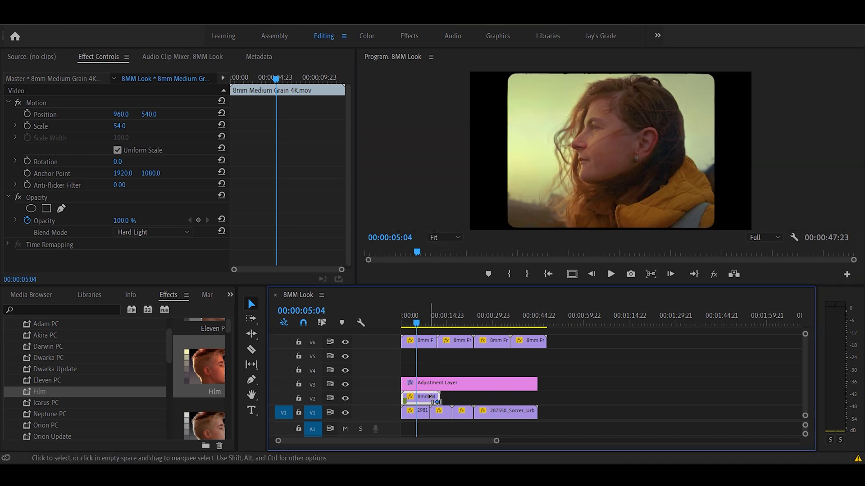
- Paste three grain clip copies and line them up on V2 after the first grain clip
click(553, 328)
key(ctrl+v)
key(ctrl+v)
key(ctrl+v)
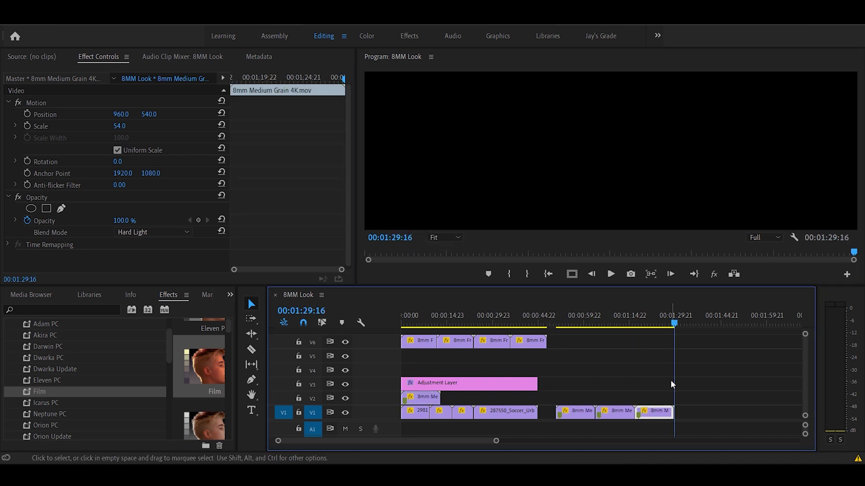
drag(686, 404, 559, 416)
drag(656, 413, 541, 404)
- Cut and delete the overlay ends past 00:00:44:23 on V6 and V2, then zoom the preview to 75%
key(c)
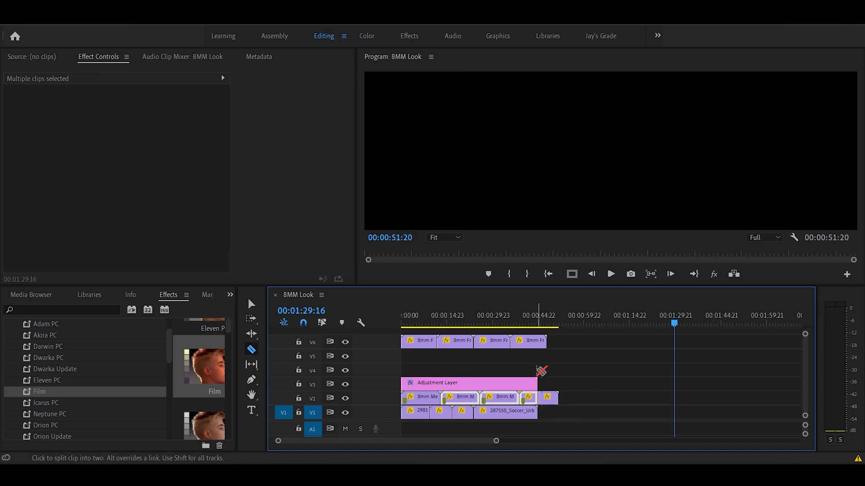
key(v)
drag(573, 335, 545, 405)
key(Delete)
drag(428, 319, 420, 319)
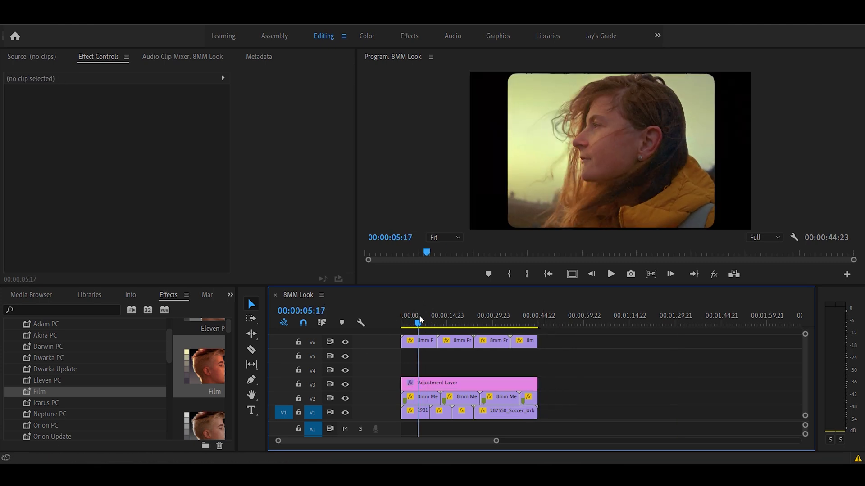
click(445, 239)
click(445, 301)
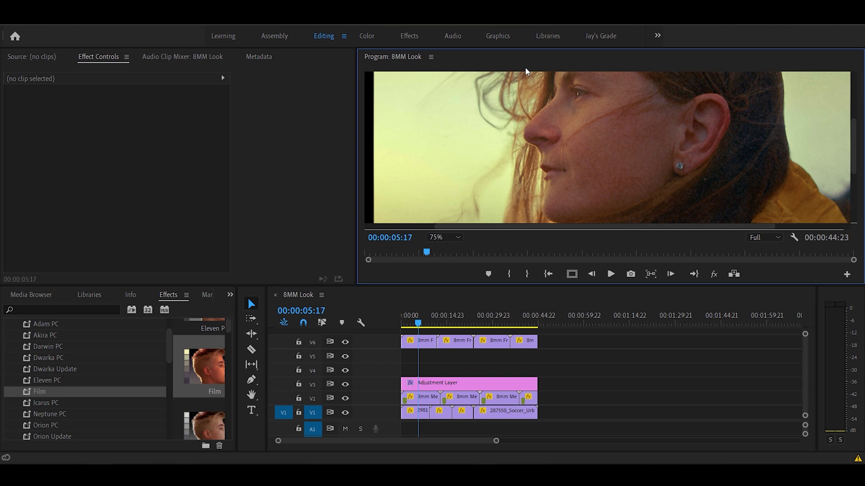
- Search 'chro' and apply VR Chromatic Aberrations to the Adjustment Layer clip
click(54, 310)
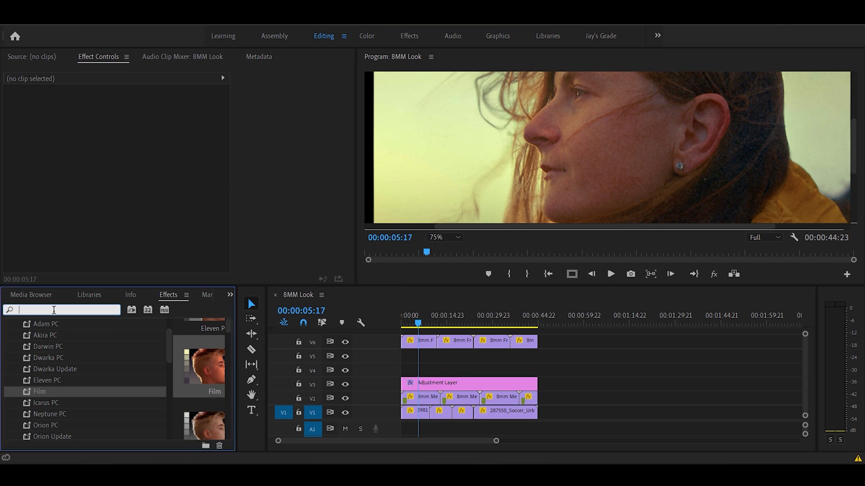
text(chro)
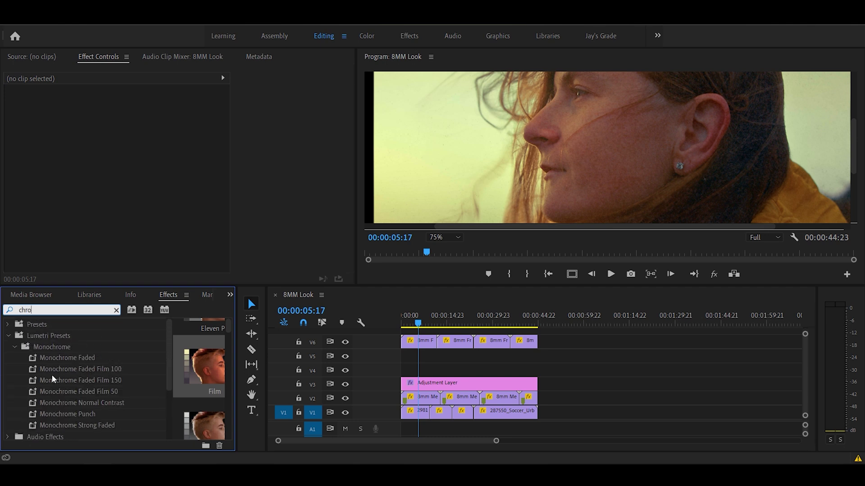
scroll(53, 380, down, 3)
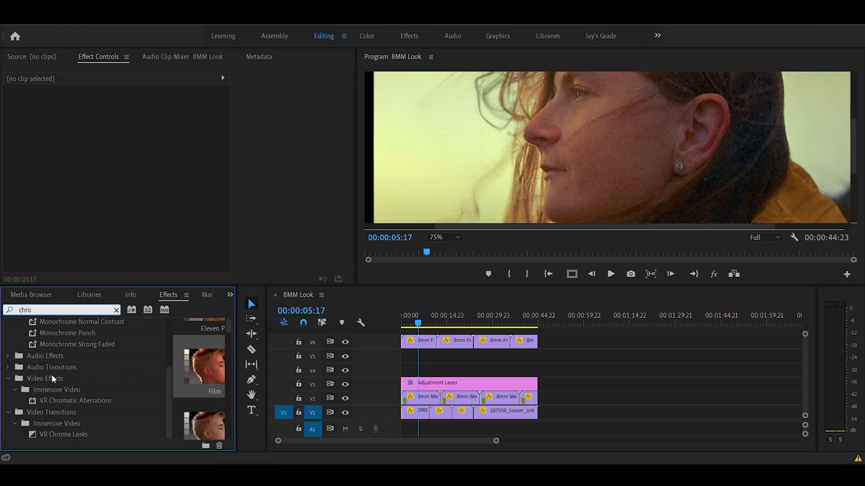
drag(71, 402, 438, 384)
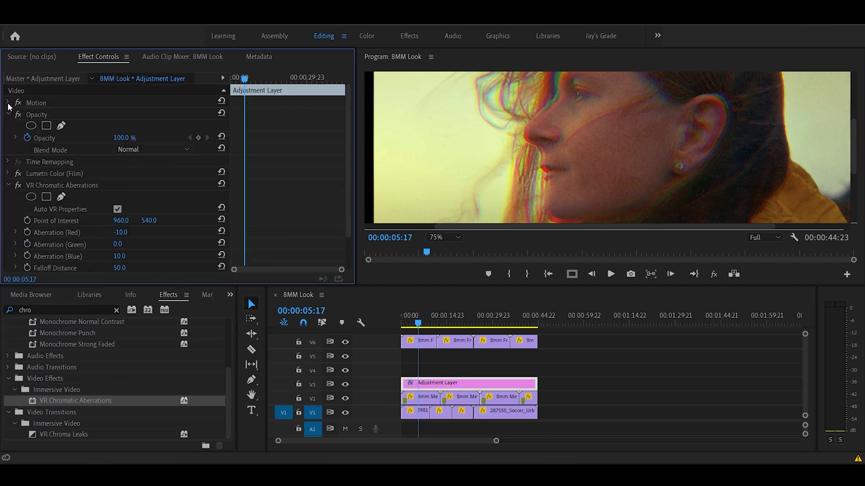
- Set the chromatic aberration's Blue, Red and Falloff Distance values to 0
click(8, 115)
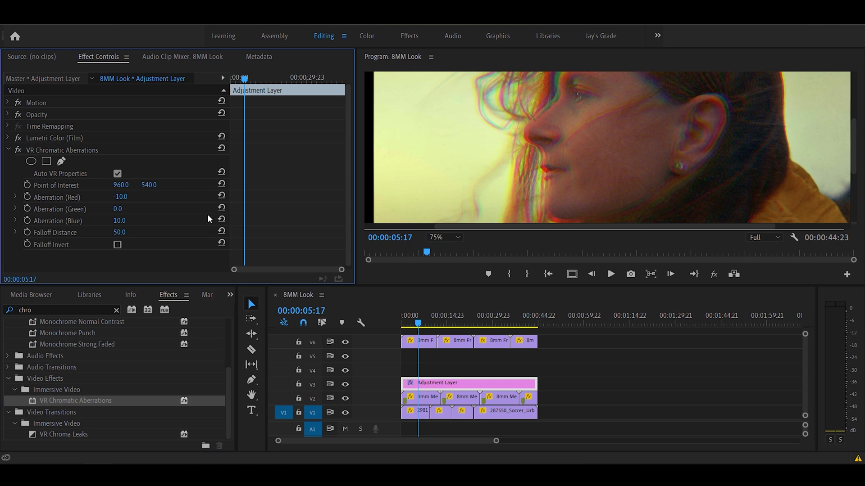
click(126, 220)
text(0)
key(Return)
click(120, 197)
text(0)
key(Return)
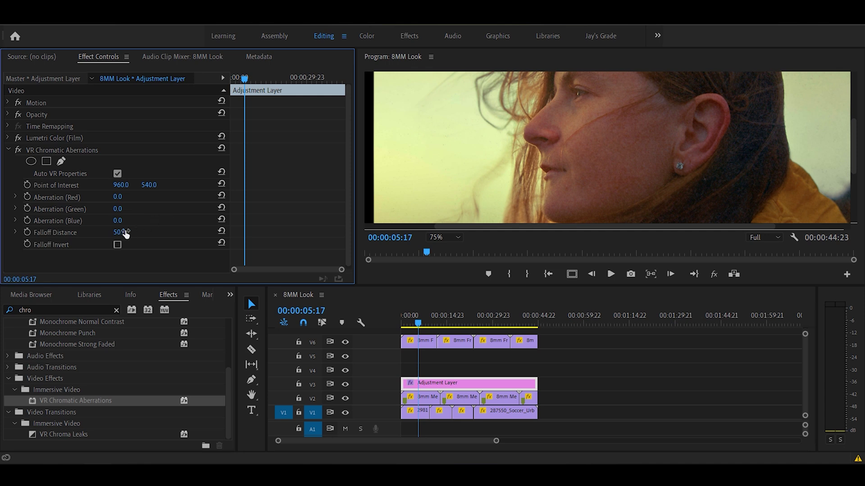
click(121, 233)
text(0)
key(Return)
- Set the chromatic aberration's Green to -3 and Blue to 3
click(119, 209)
text(-)
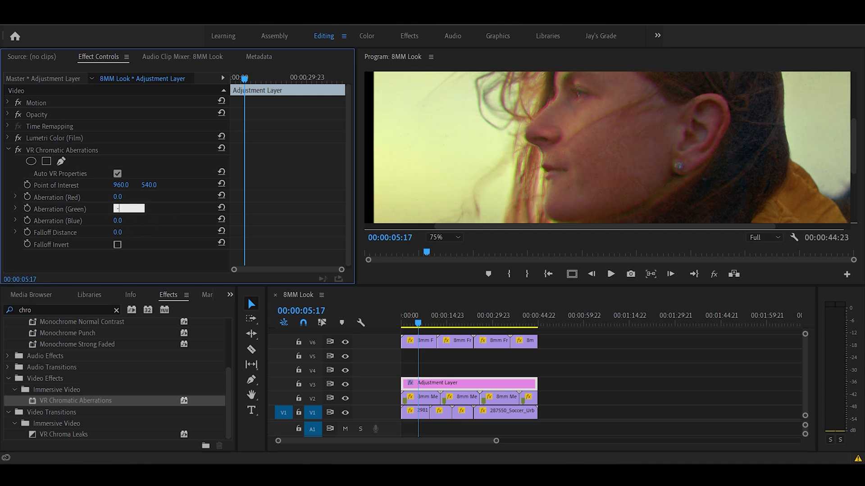
text(30)
key(Return)
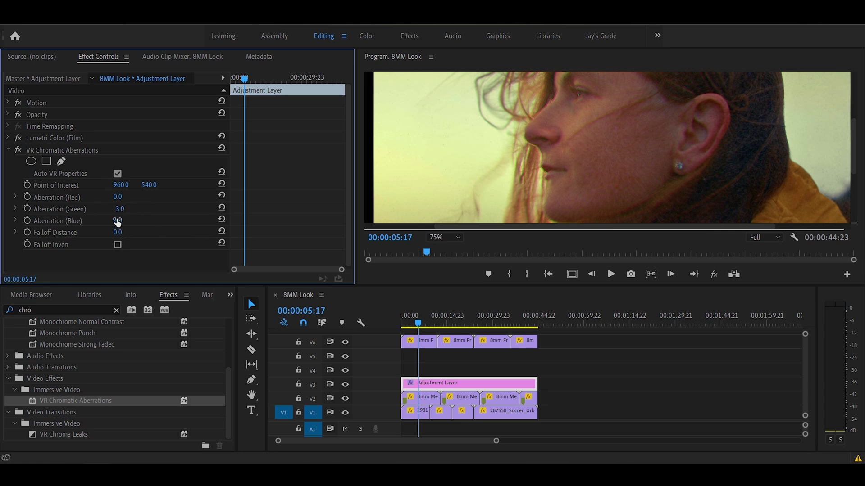
click(117, 221)
text(3)
key(Return)
- Magnify the preview to 150% to inspect the fringing, then collapse the effect's settings
click(444, 237)
click(444, 326)
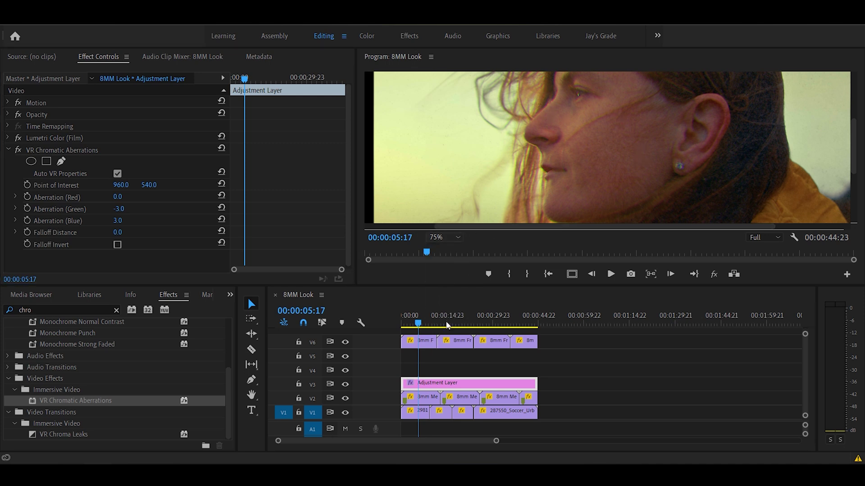
drag(855, 148, 855, 128)
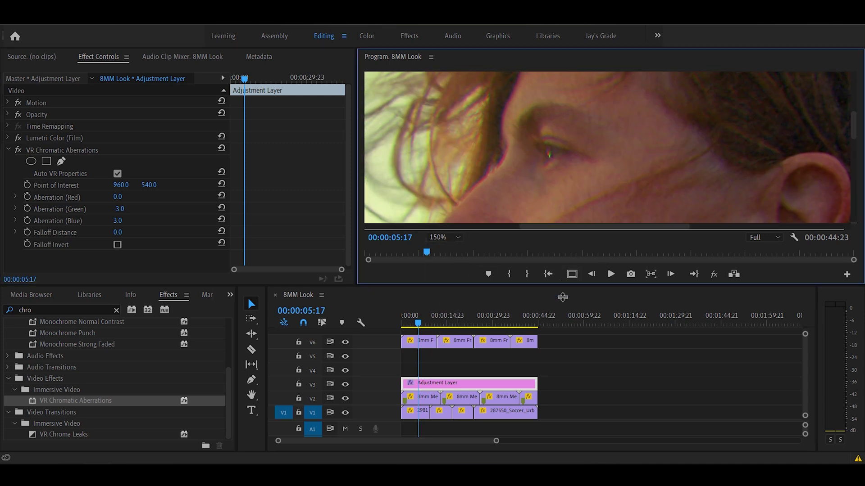
drag(563, 297, 562, 327)
drag(565, 268, 534, 269)
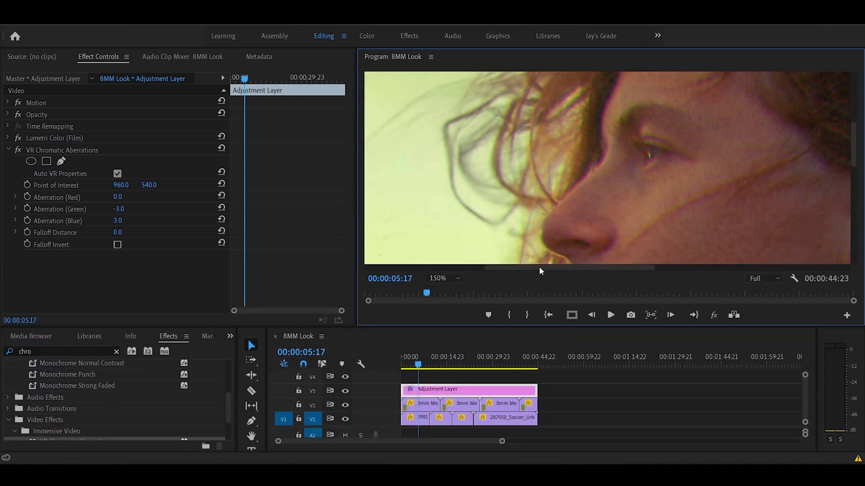
click(9, 150)
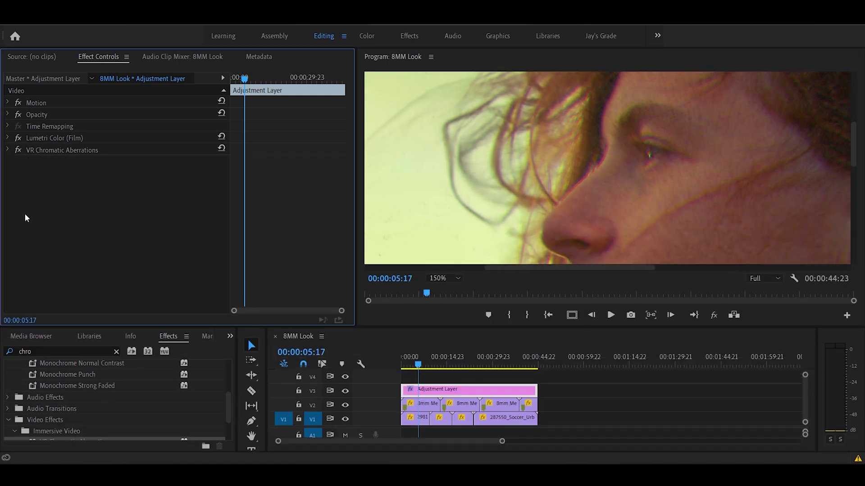
- Search 'gau' and add Gaussian Blur to the adjustment layer, below the chromatic aberration effect
click(48, 353)
text(ga)
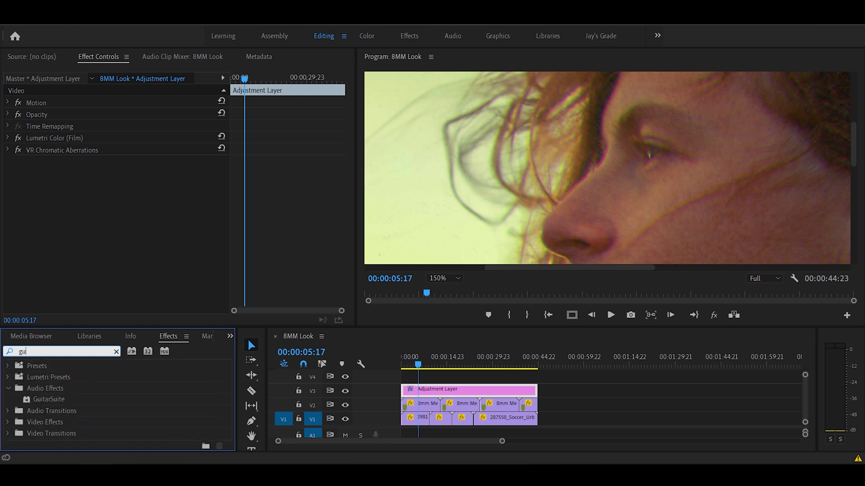
text(us)
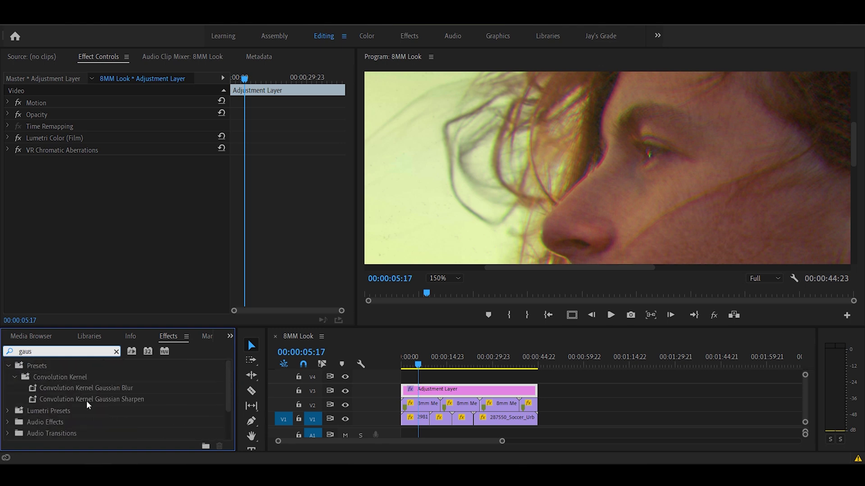
scroll(88, 405, down, 2)
drag(64, 428, 53, 273)
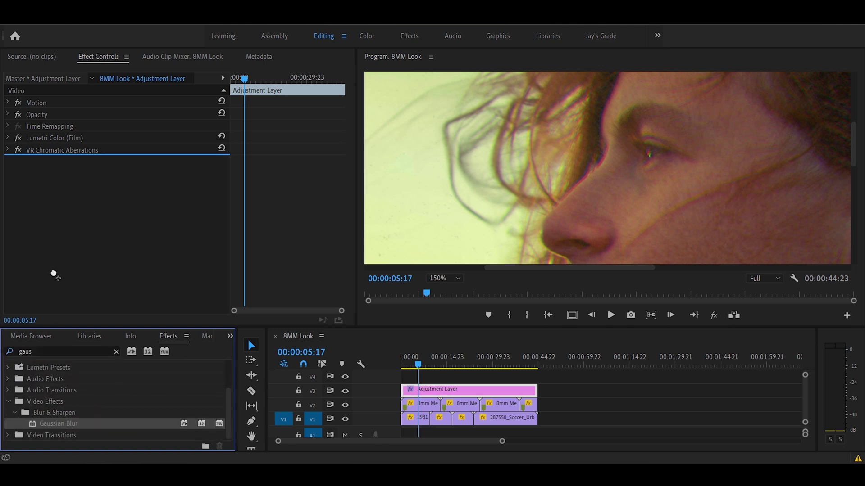
drag(97, 212, 99, 213)
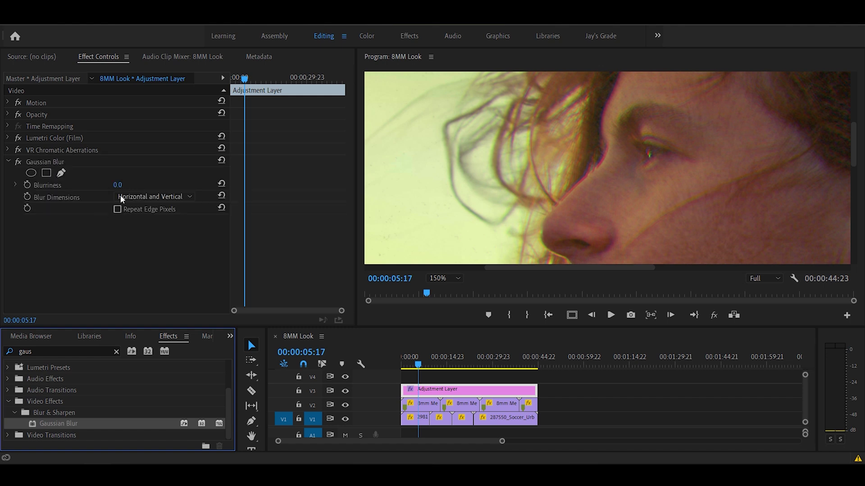
- Enable Repeat Edge Pixels, set Blurriness to 5, and set the preview zoom to Fit
click(117, 209)
click(119, 185)
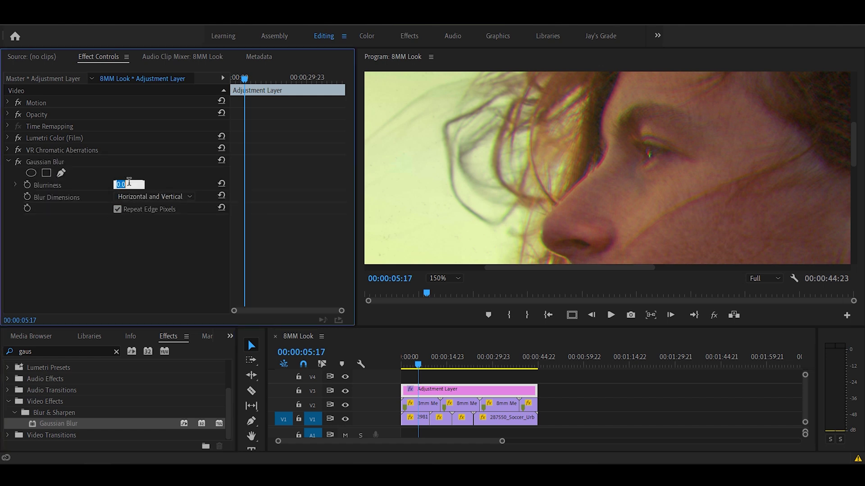
key(Return)
click(453, 278)
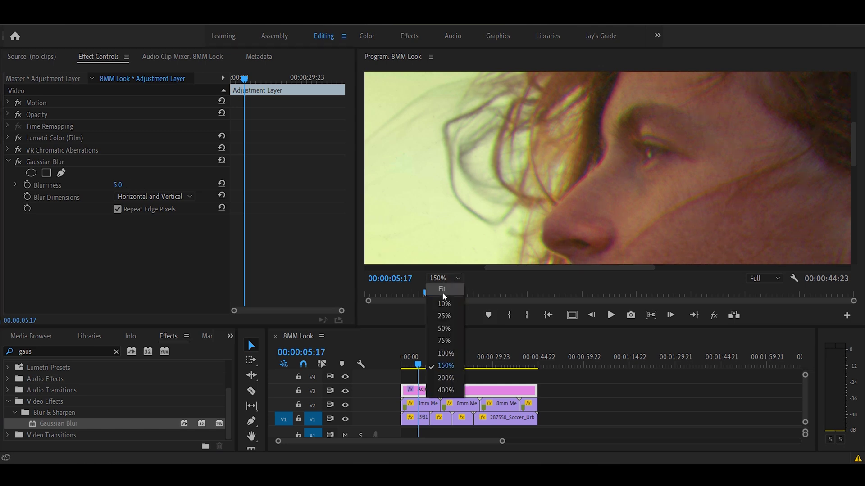
click(444, 289)
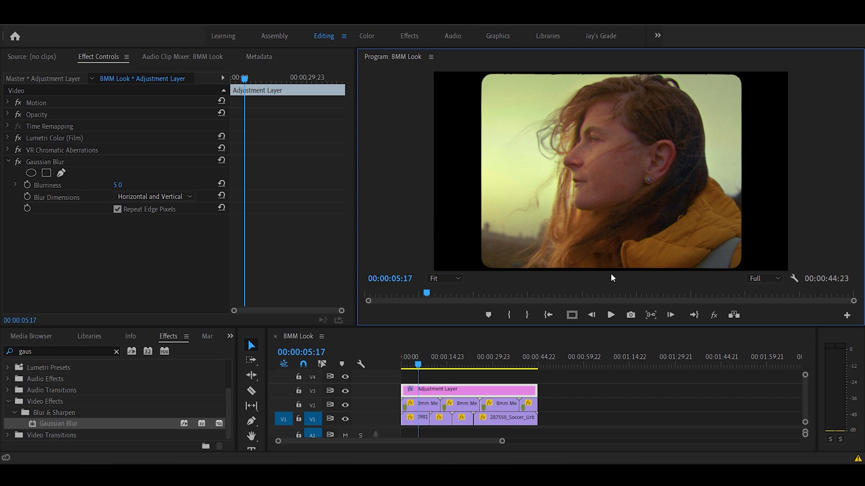
click(712, 316)
click(711, 315)
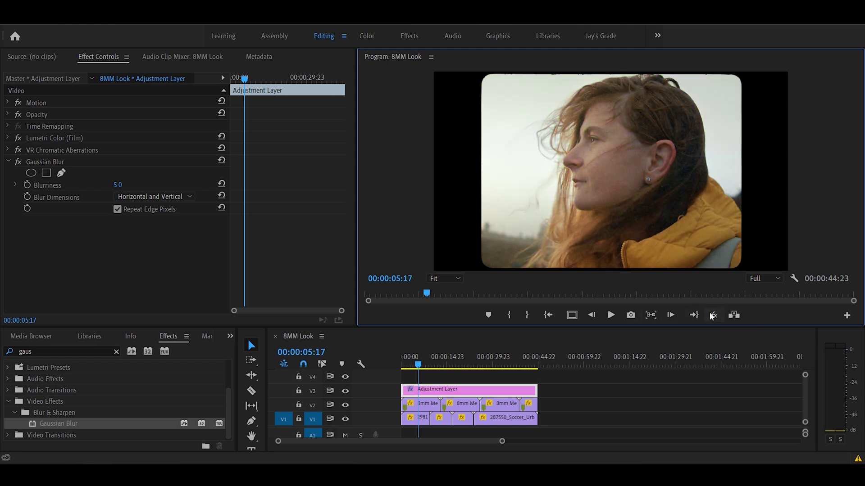
click(712, 316)
click(711, 315)
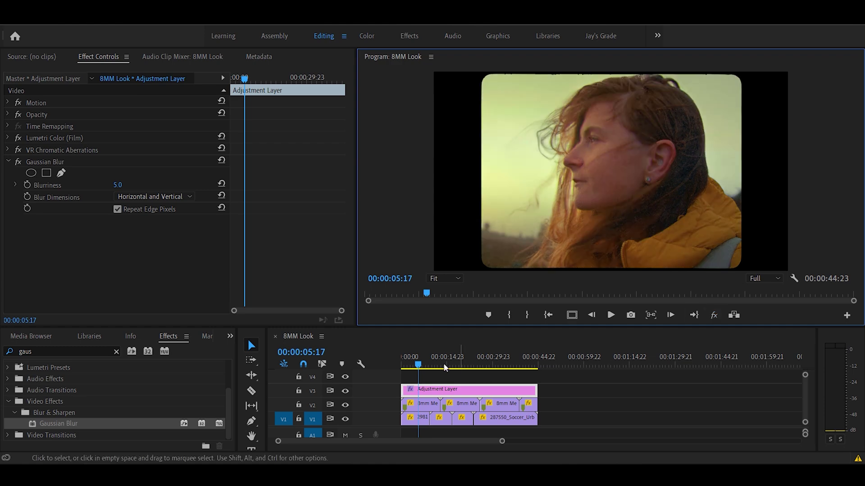